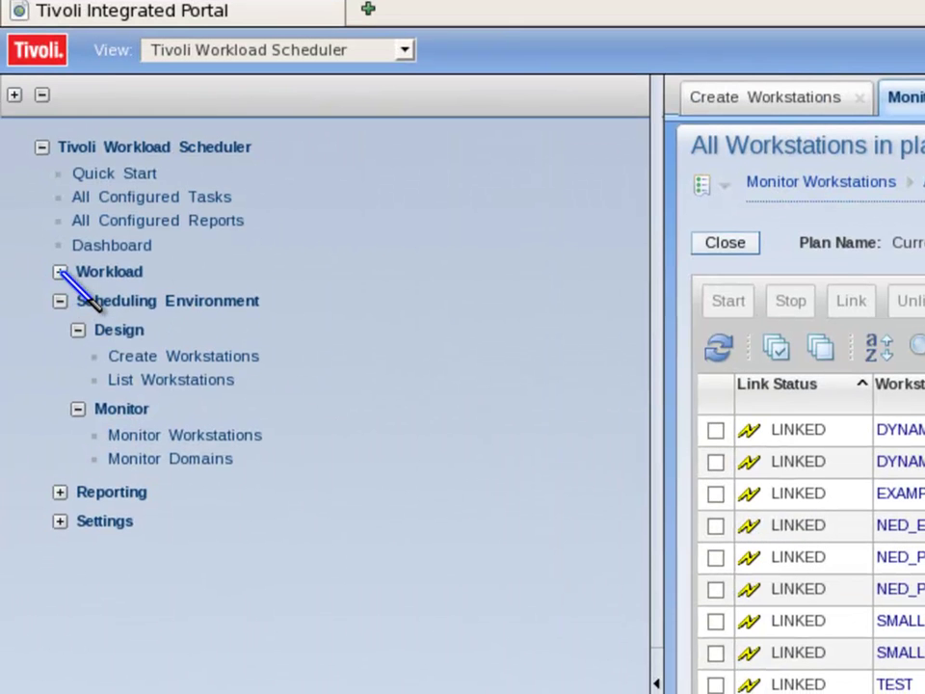
- Open the Workload Designer for creating workload definitions on the Discovered - TWS64 (Distributed) engine
{"action": "left_click", "coordinate": [60, 273]}
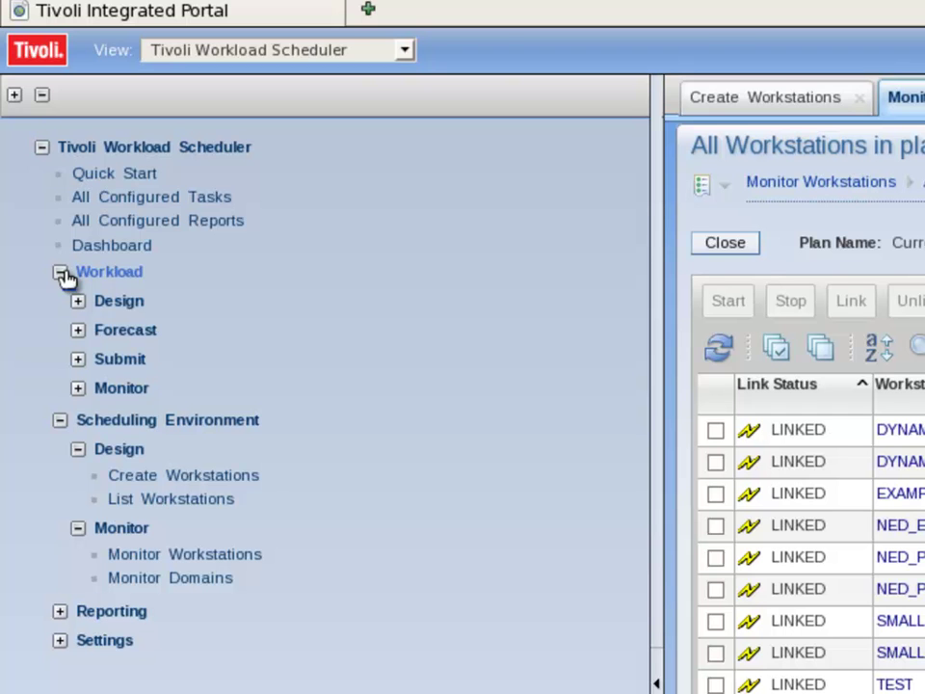
{"action": "left_click", "coordinate": [79, 302]}
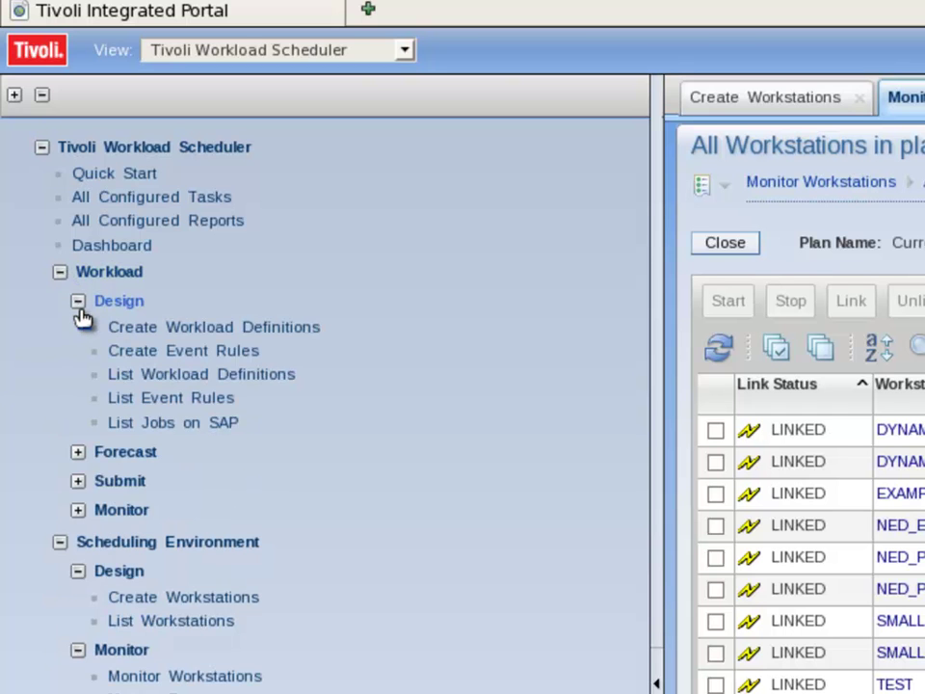
{"action": "left_click", "coordinate": [170, 332]}
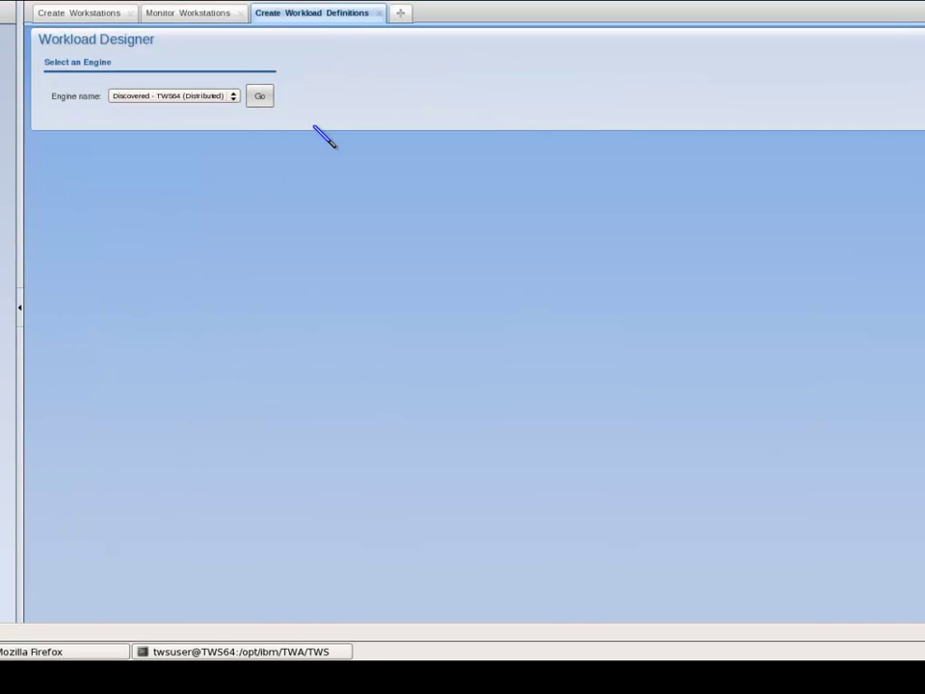
{"action": "left_click", "coordinate": [260, 100]}
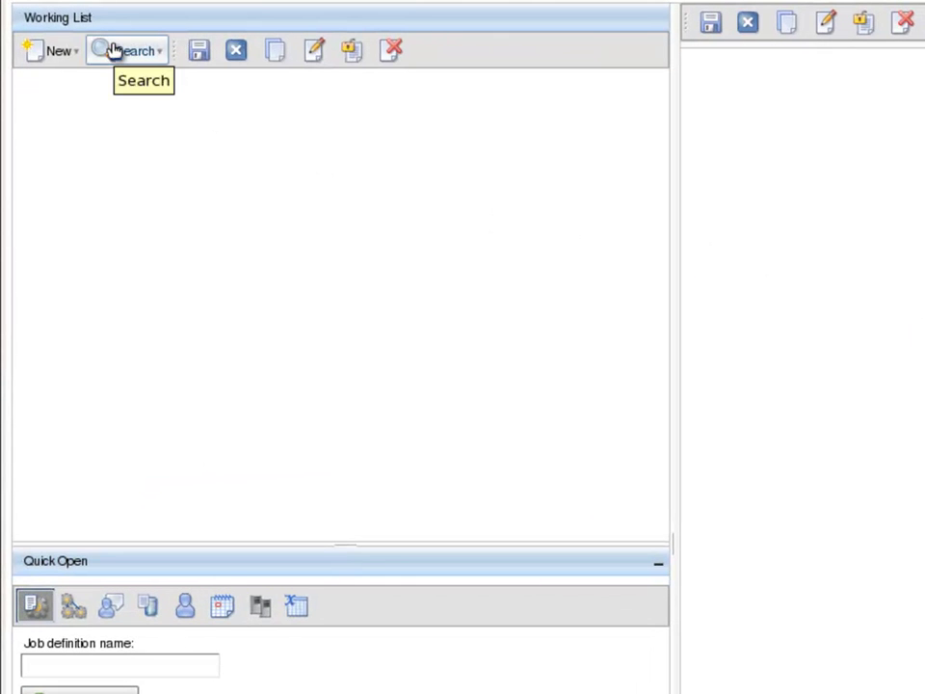
- Create a new Database (1.1.0) job definition and name it DB2TABDATA
{"action": "left_click", "coordinate": [31, 55]}
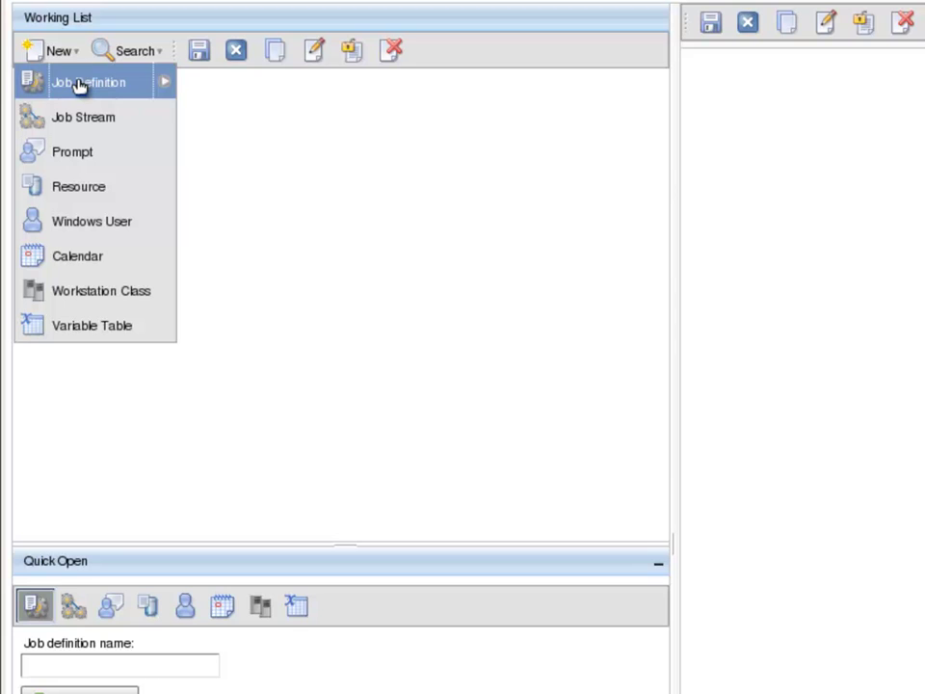
{"action": "mouse_move", "coordinate": [80, 86]}
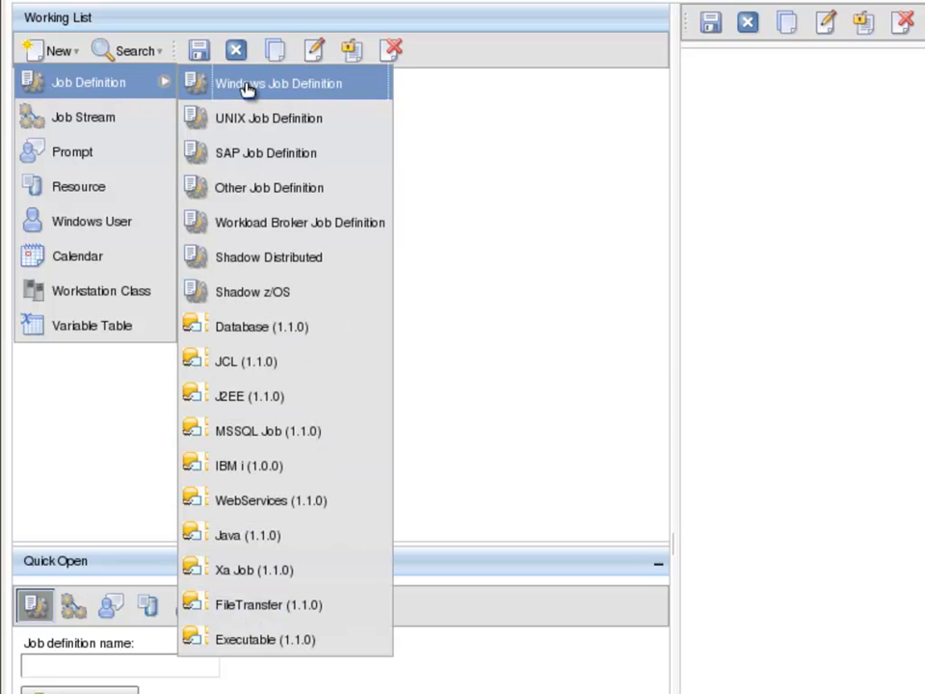
{"action": "left_click", "coordinate": [261, 328]}
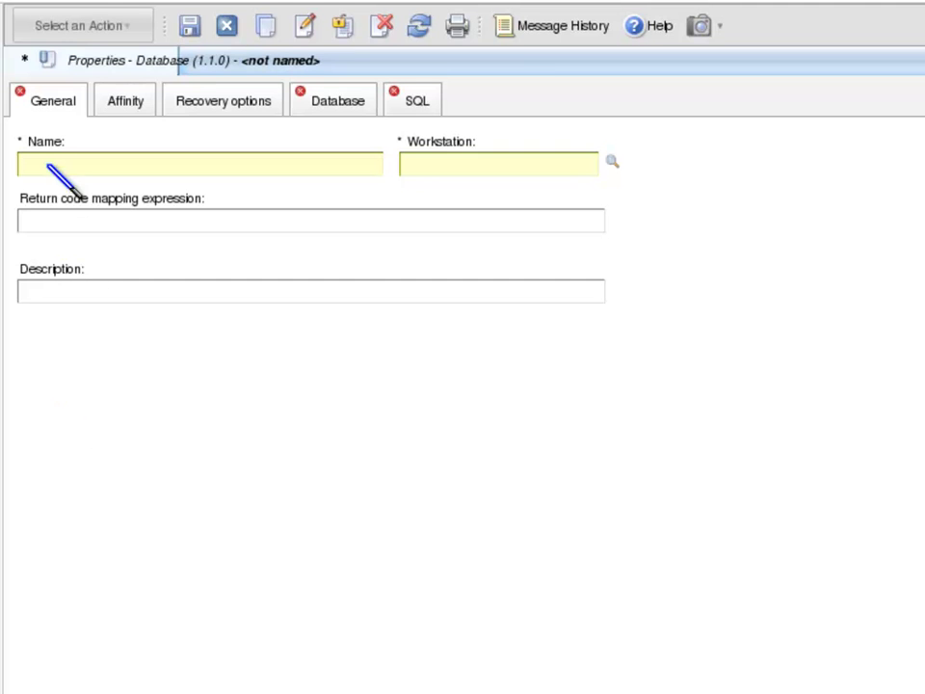
{"action": "type", "text": "DB2"}
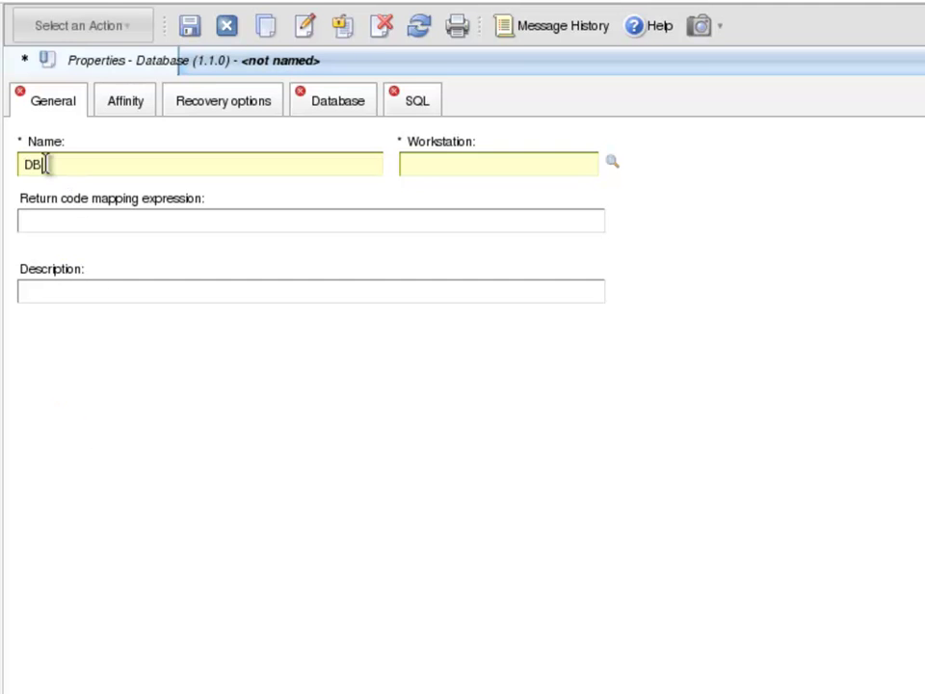
{"action": "type", "text": "TABDATA"}
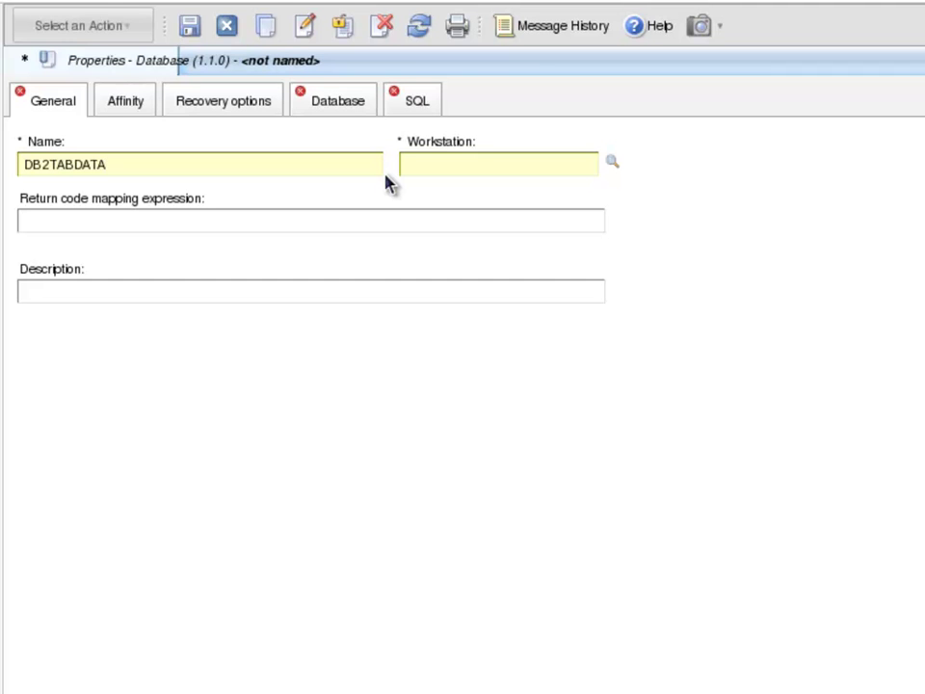
- Look up workstations of type Dynamic Pool and assign EXAMPLEPOOL as the job's workstation
{"action": "left_click", "coordinate": [612, 164]}
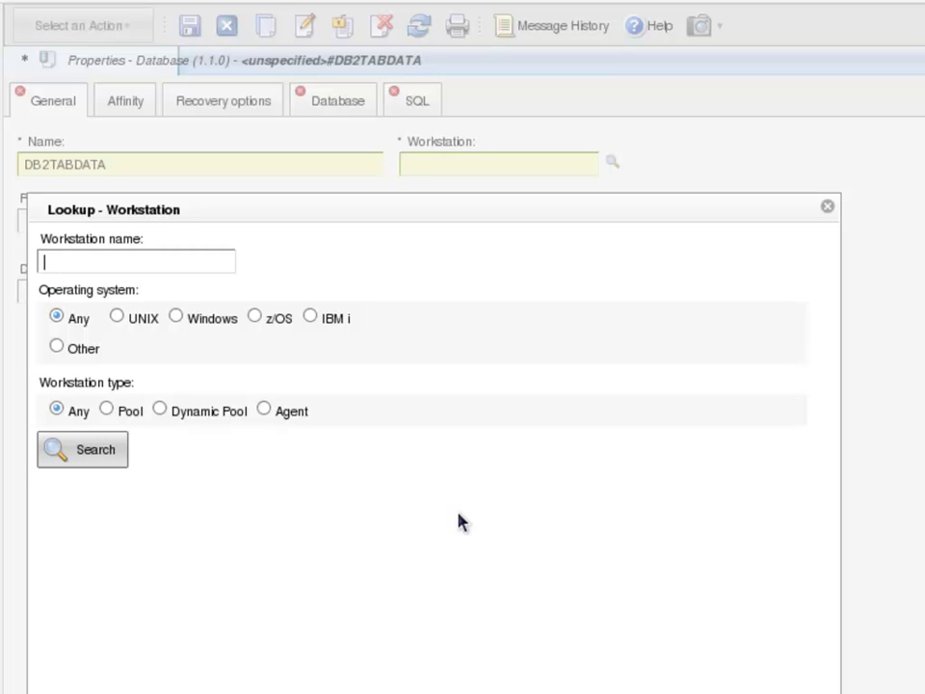
{"action": "left_click", "coordinate": [160, 408]}
{"action": "left_click", "coordinate": [67, 453]}
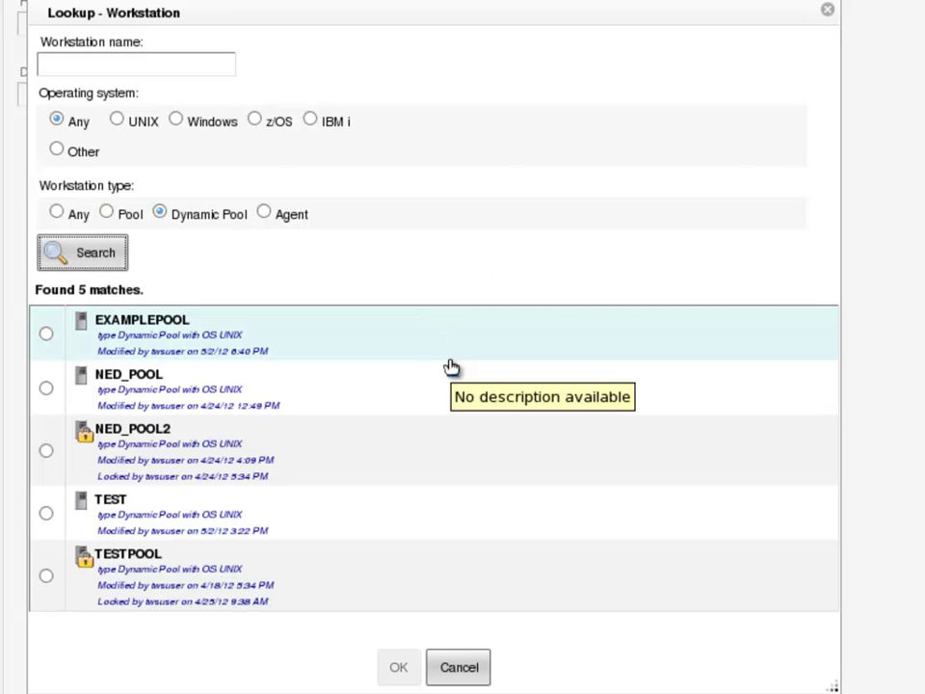
{"action": "left_click", "coordinate": [46, 334]}
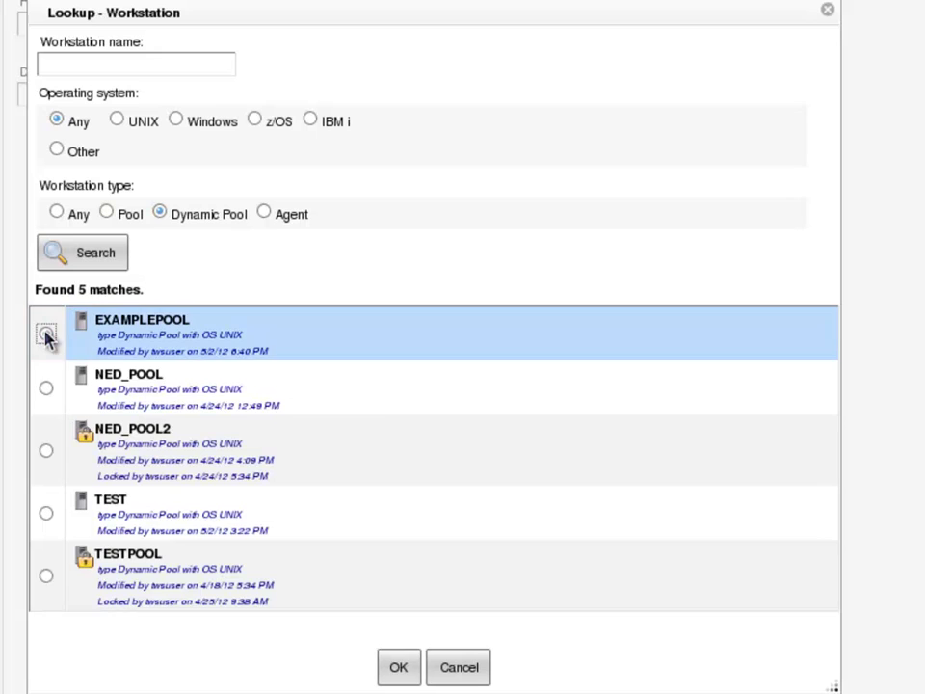
{"action": "left_click", "coordinate": [399, 667]}
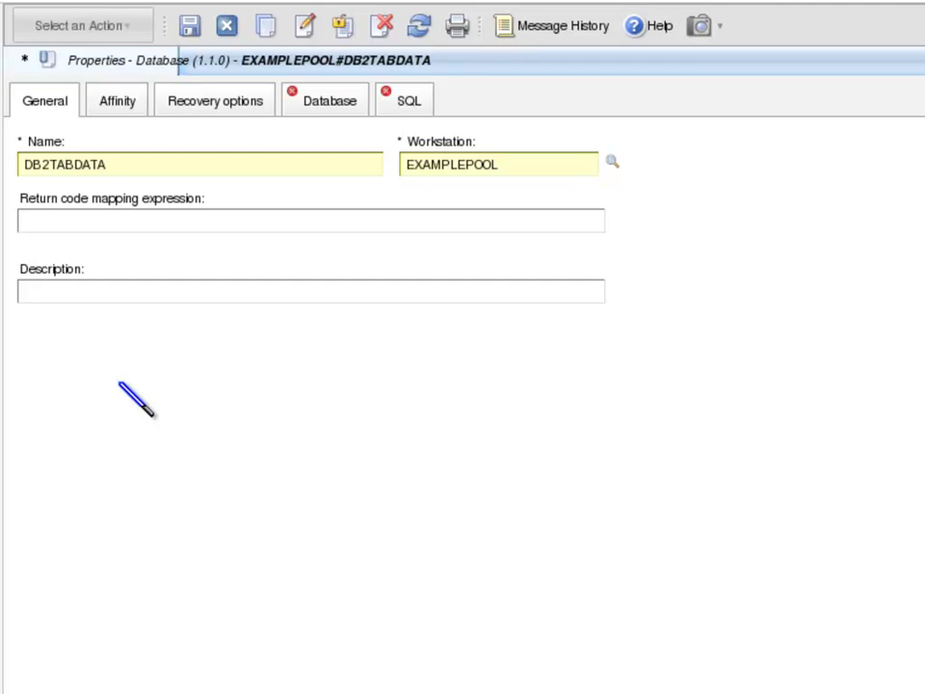
- Configure the job's predefined IBM DB2 connection with database name CUST, server TWS64.nedwork.com and port number 50000
{"action": "left_click", "coordinate": [326, 112]}
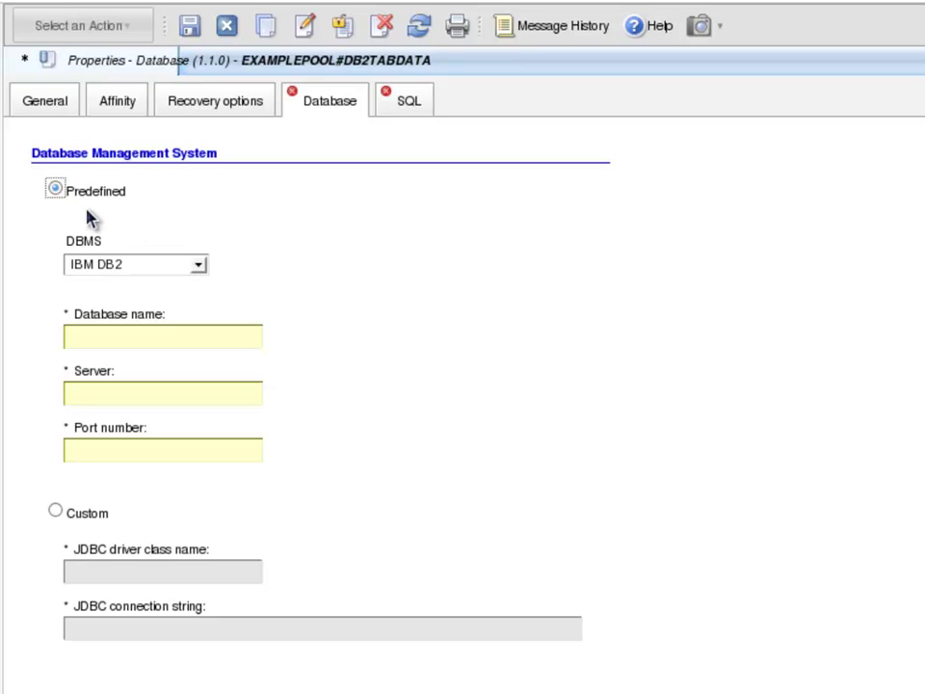
{"action": "left_click", "coordinate": [199, 266]}
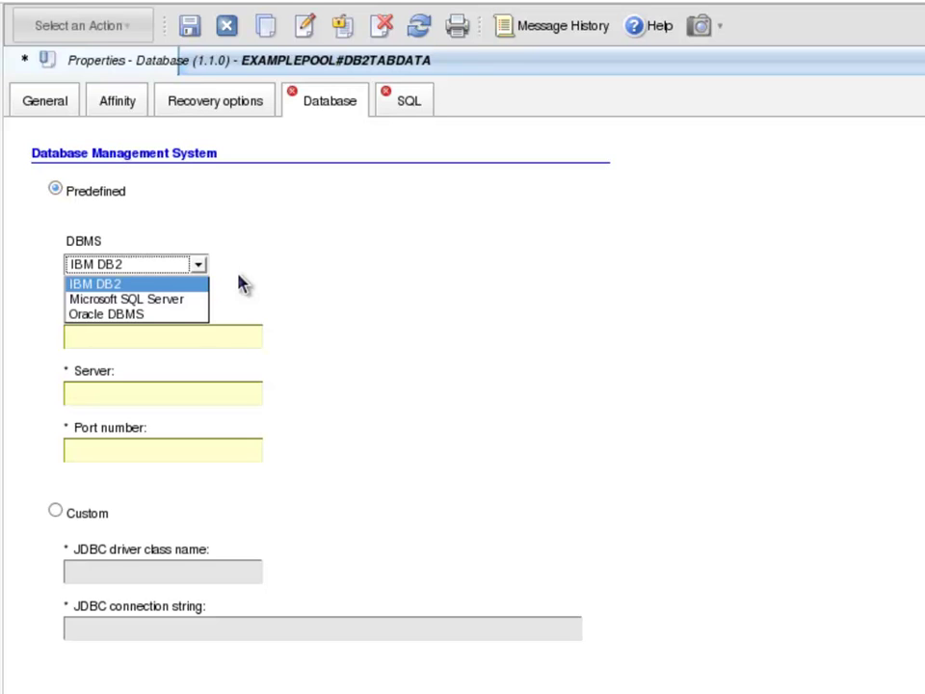
{"action": "left_click", "coordinate": [170, 286]}
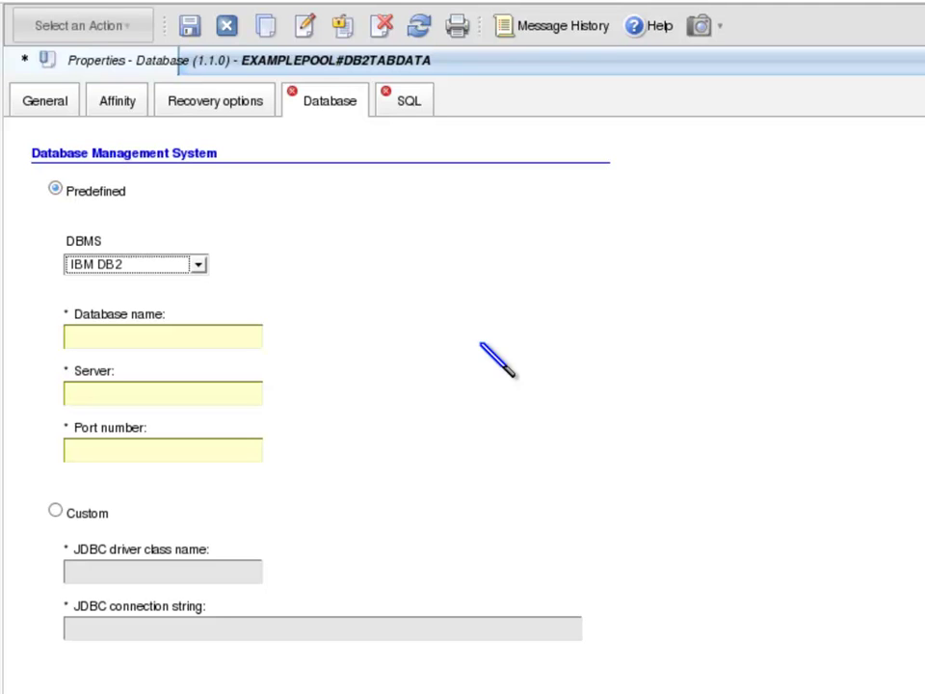
{"action": "left_click", "coordinate": [219, 333]}
{"action": "type", "text": "CUST"}
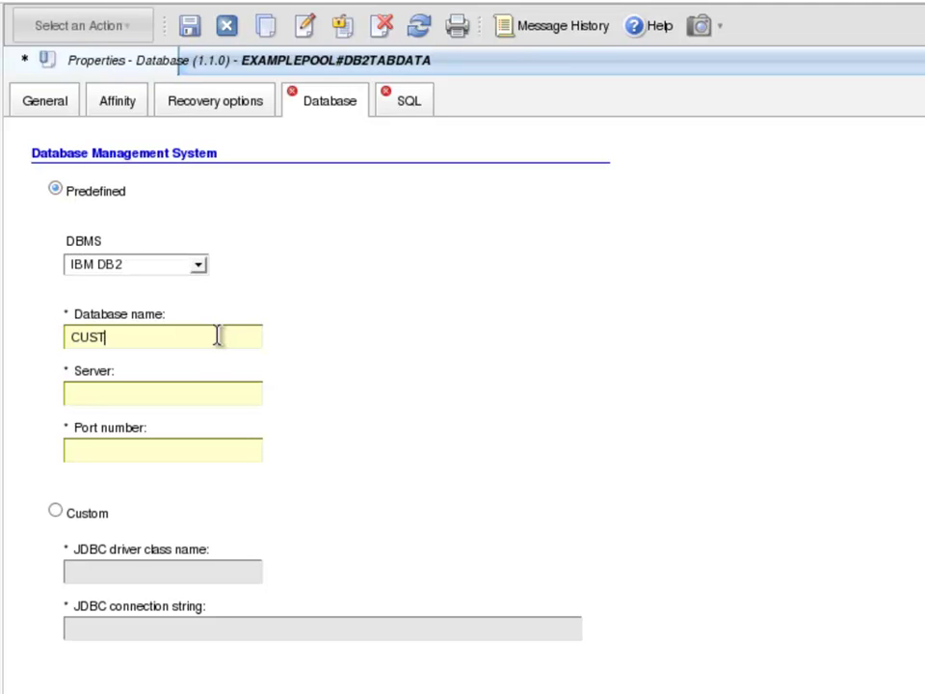
{"action": "left_click", "coordinate": [159, 394]}
{"action": "type", "text": "TWS64.network.com"}
{"action": "left_click", "coordinate": [155, 450]}
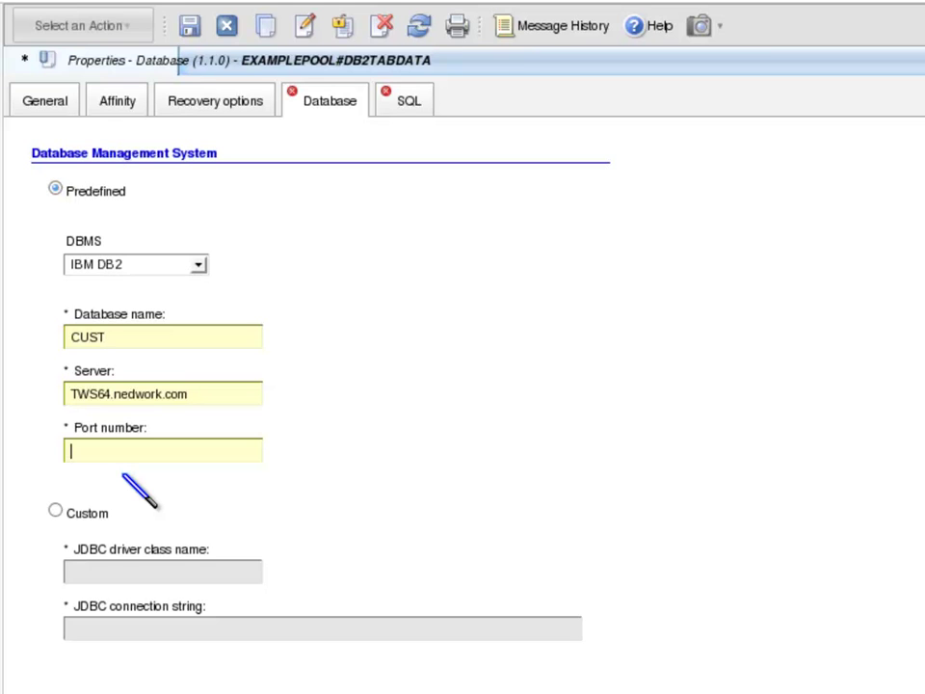
{"action": "type", "text": "50000"}
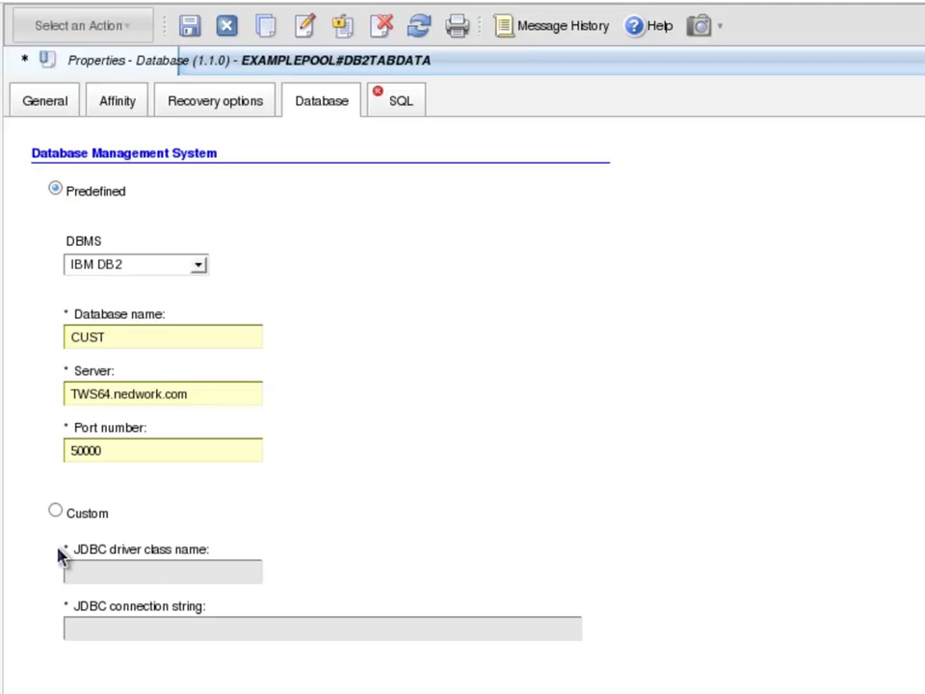
- Set the JDBC jar class path to /opt/ibm/db2/V9.7/java and close the Test Connection message
{"action": "scroll", "coordinate": [62, 556], "scroll_direction": "down", "scroll_amount": 5}
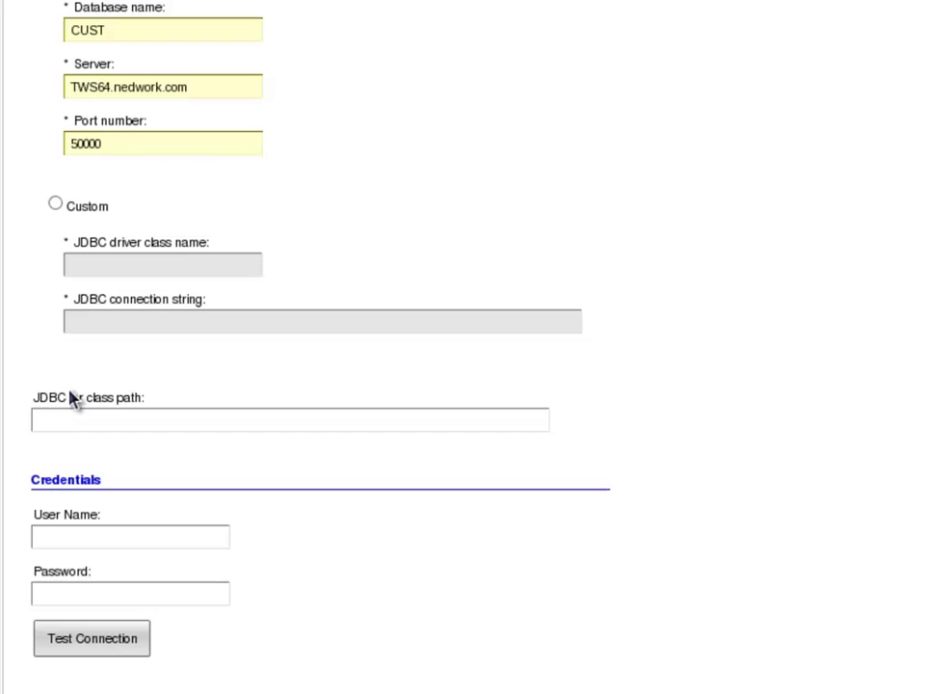
{"action": "left_click", "coordinate": [64, 417]}
{"action": "type", "text": "/opt/ibm/db2/V9.7/java"}
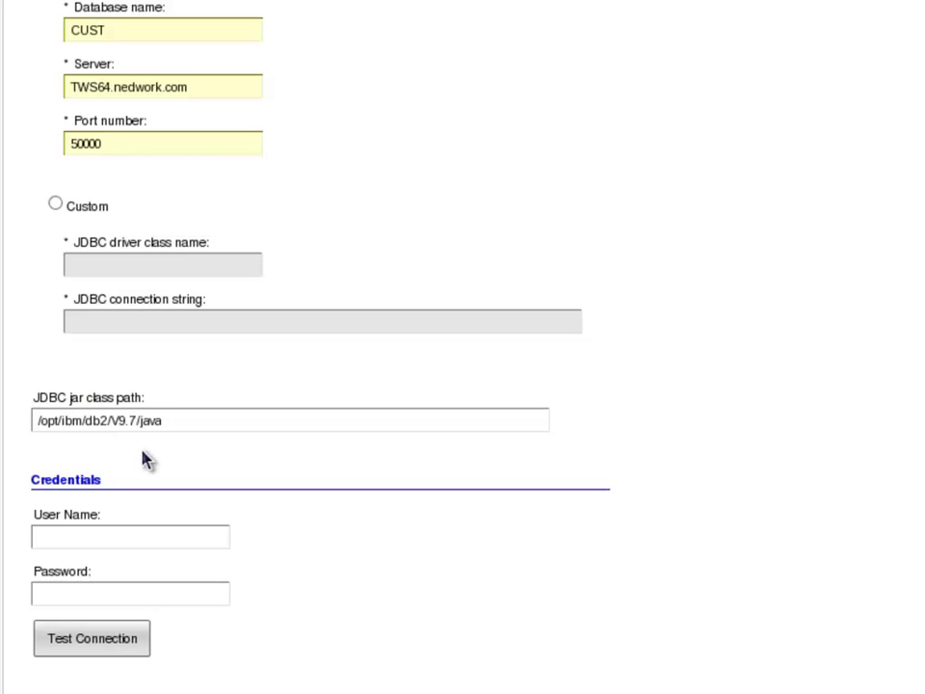
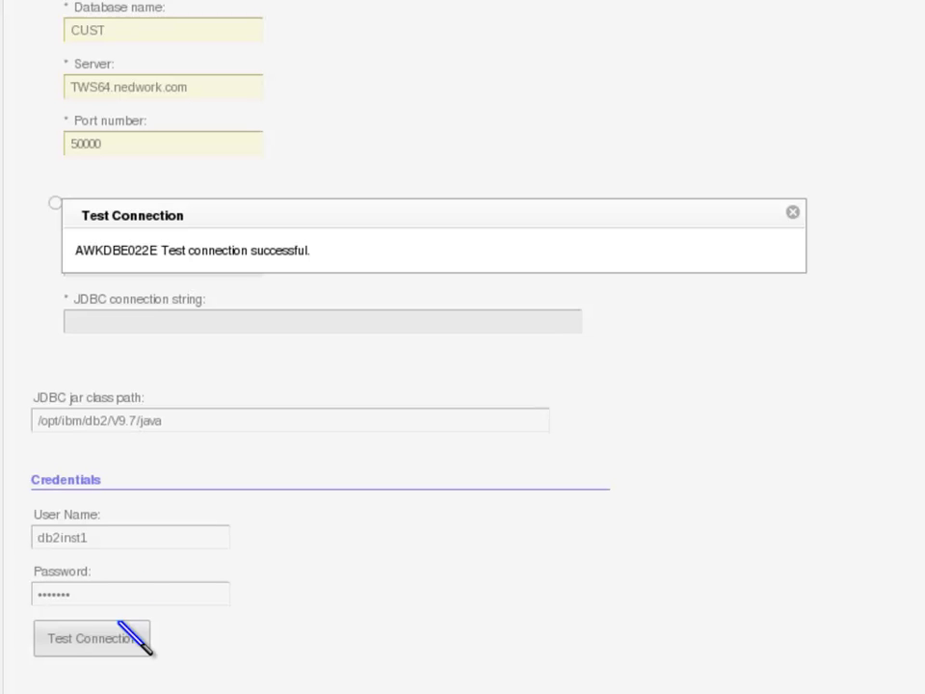
{"action": "left_click", "coordinate": [792, 212]}
- Enter the job's SQL statement "select * from cust_details"
{"action": "left_click", "coordinate": [401, 102]}
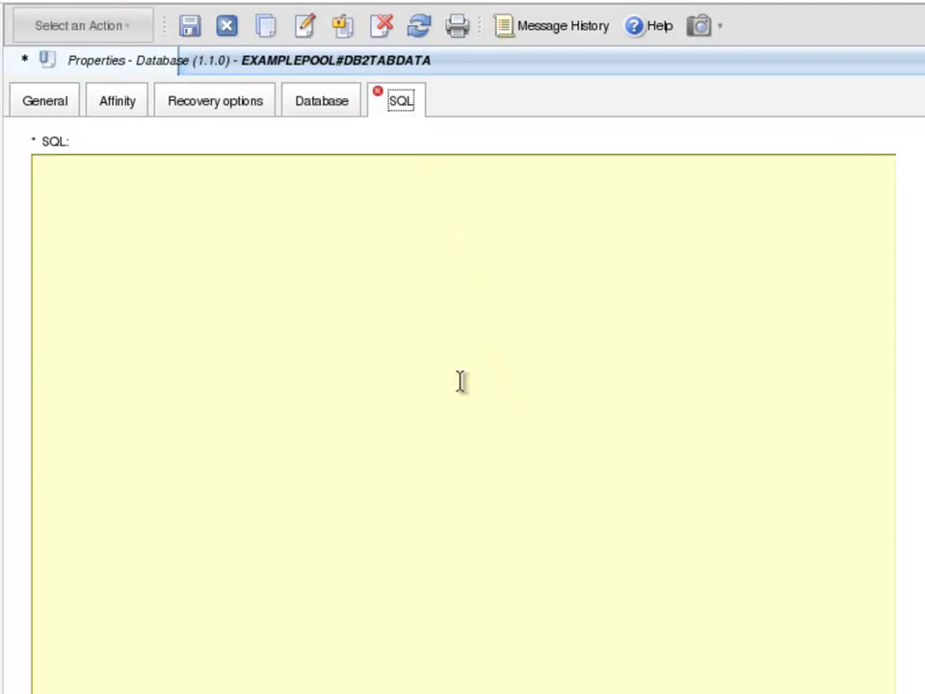
{"action": "left_click", "coordinate": [277, 270]}
{"action": "type", "text": "select "}
{"action": "type", "text": "* from "}
{"action": "type", "text": "cust_detai"}
{"action": "type", "text": "ls"}
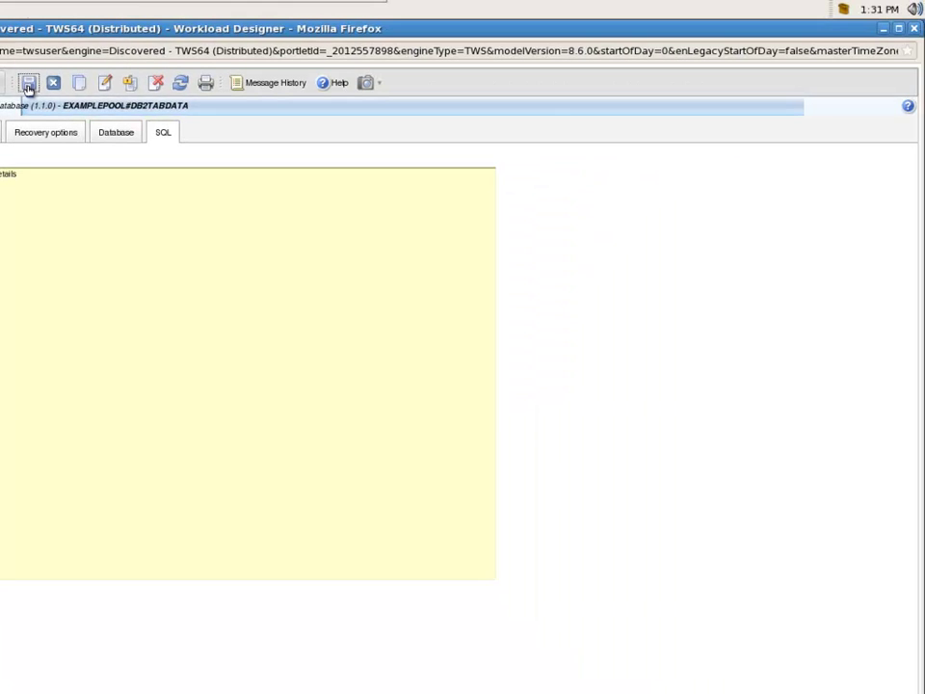
- Save the DB2TABDATA job definition and close the Workload Designer window, confirming leaving the page
{"action": "left_click", "coordinate": [28, 87]}
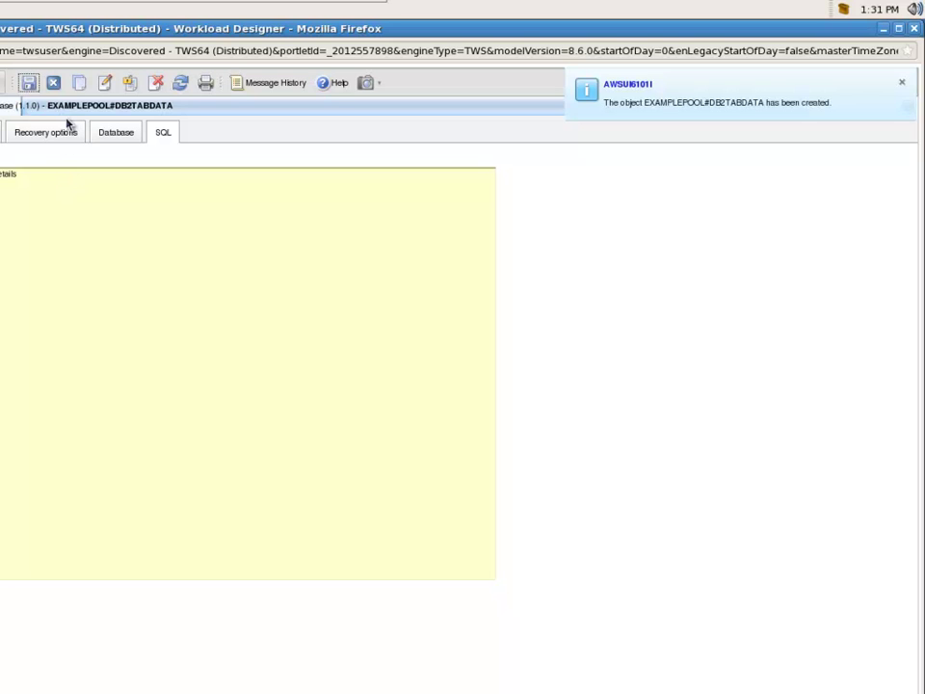
{"action": "left_click", "coordinate": [53, 82]}
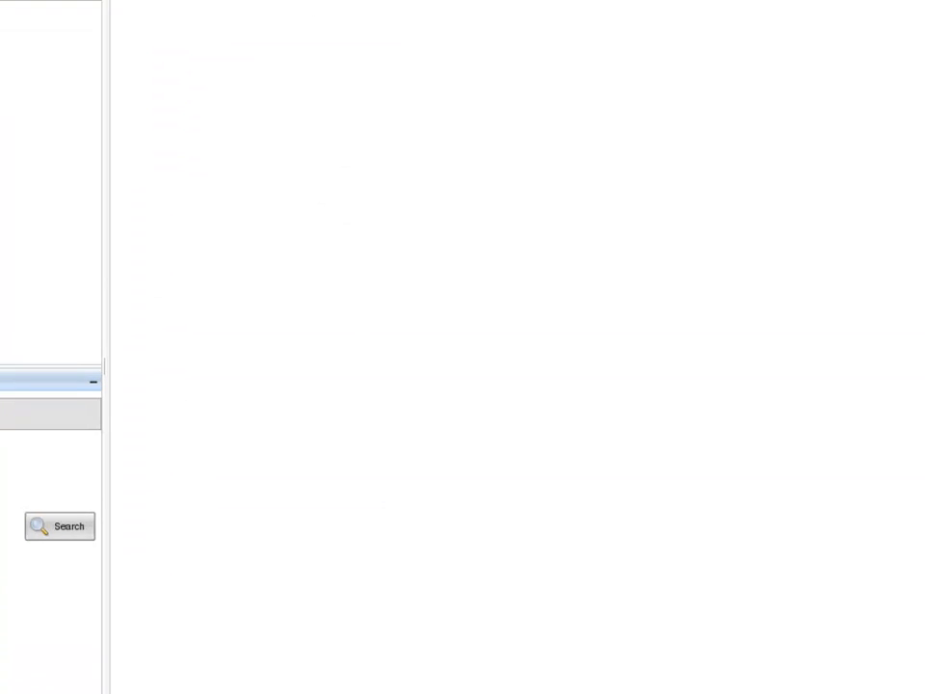
{"action": "left_click", "coordinate": [918, 104]}
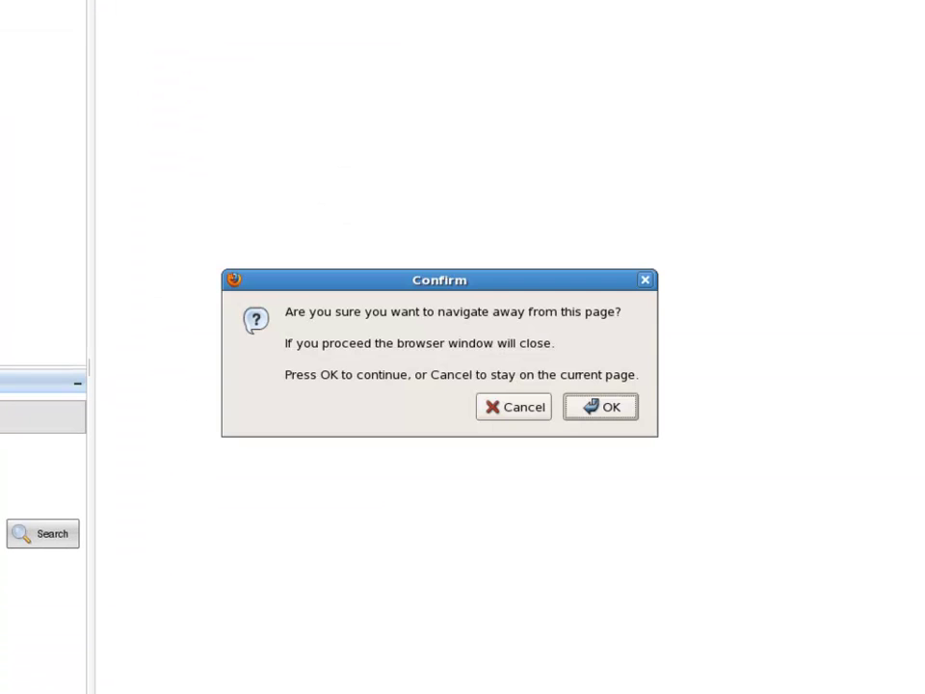
{"action": "left_click", "coordinate": [617, 410]}
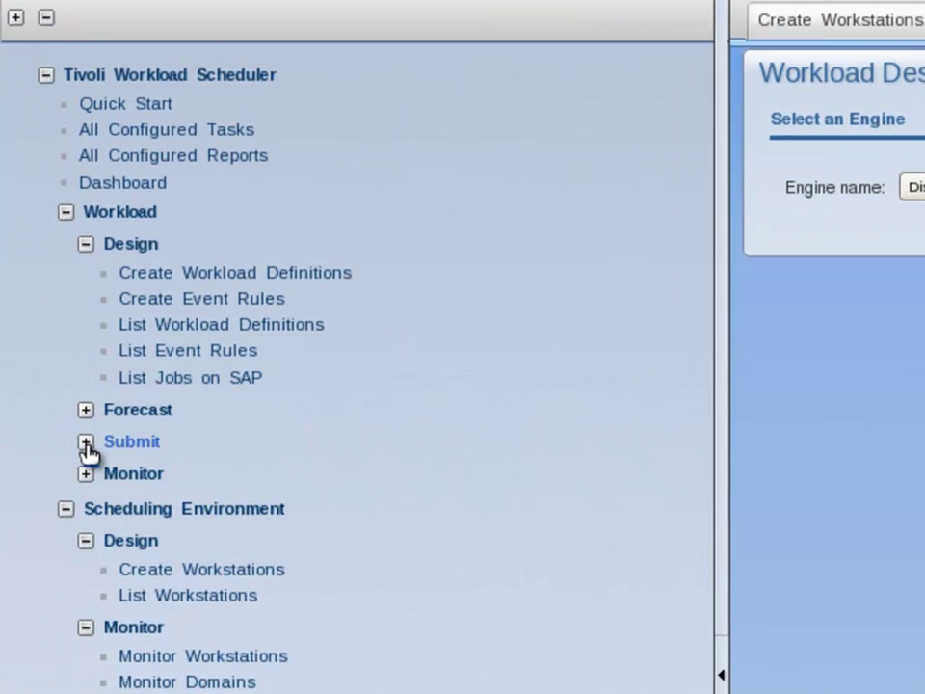
- Open the form for submitting predefined jobs into the plan on the Discovered - TWS64 (Distributed) engine
{"action": "left_click", "coordinate": [86, 442]}
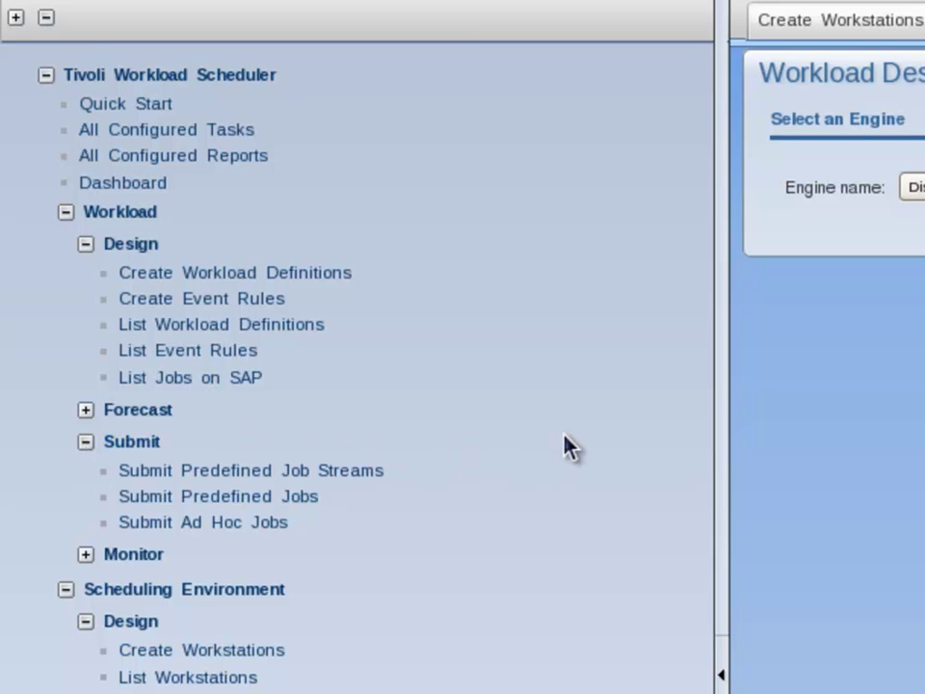
{"action": "left_click", "coordinate": [280, 499]}
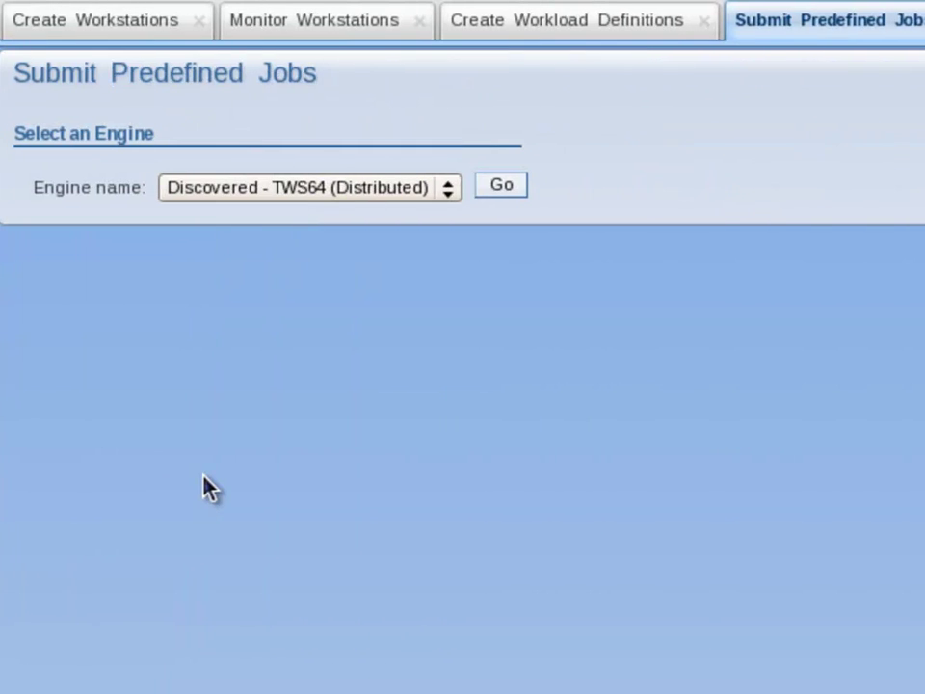
{"action": "left_click", "coordinate": [503, 187]}
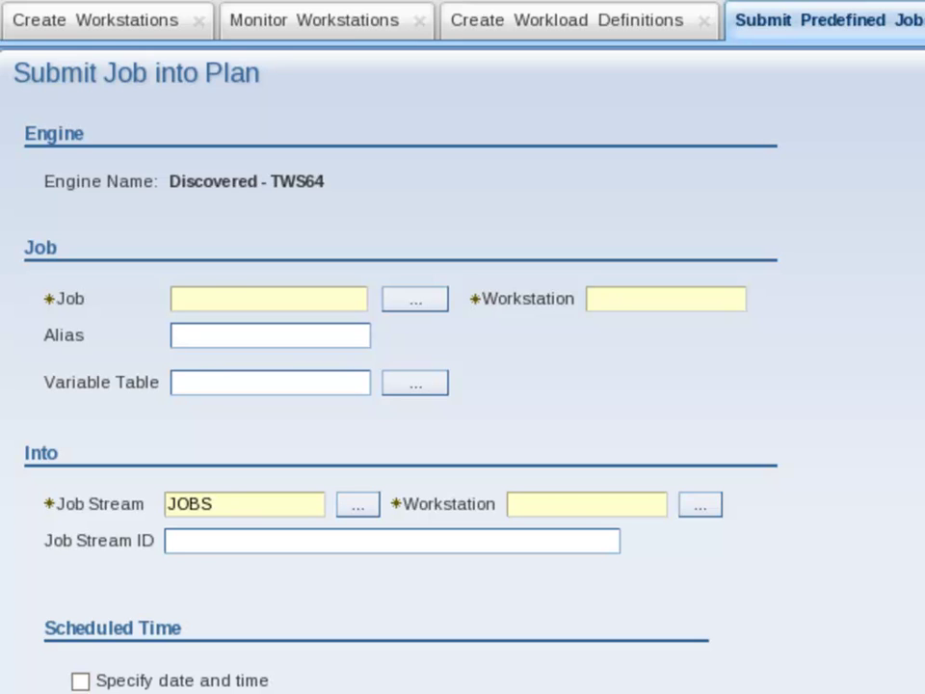
- Search all job definitions and choose DB2TABDATA on EXAMPLEPOOL as the job to submit
{"action": "left_click", "coordinate": [417, 301]}
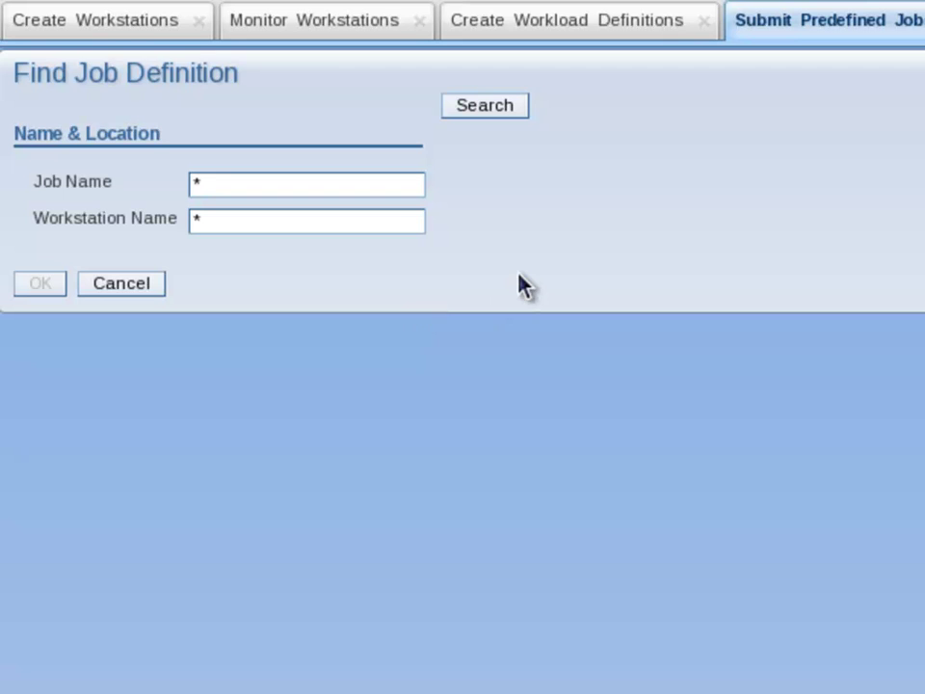
{"action": "left_click", "coordinate": [490, 112]}
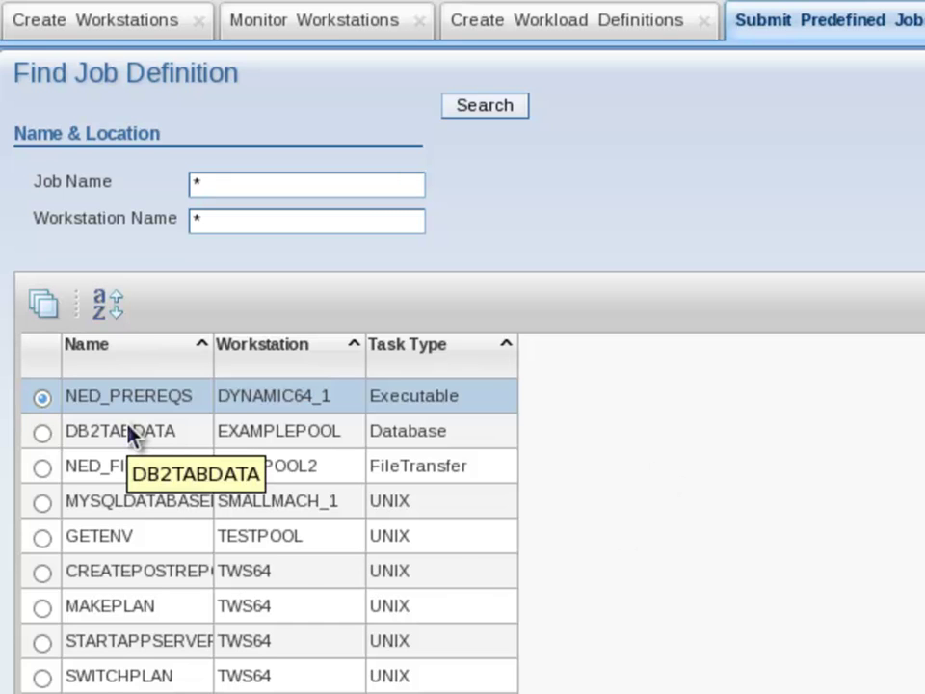
{"action": "left_click", "coordinate": [40, 433]}
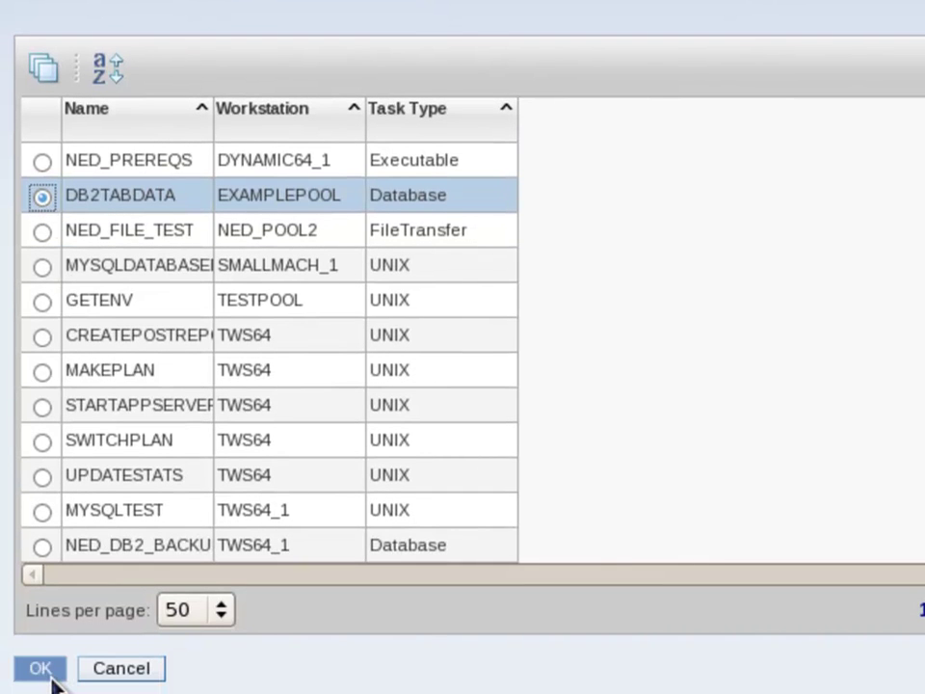
{"action": "left_click", "coordinate": [41, 668]}
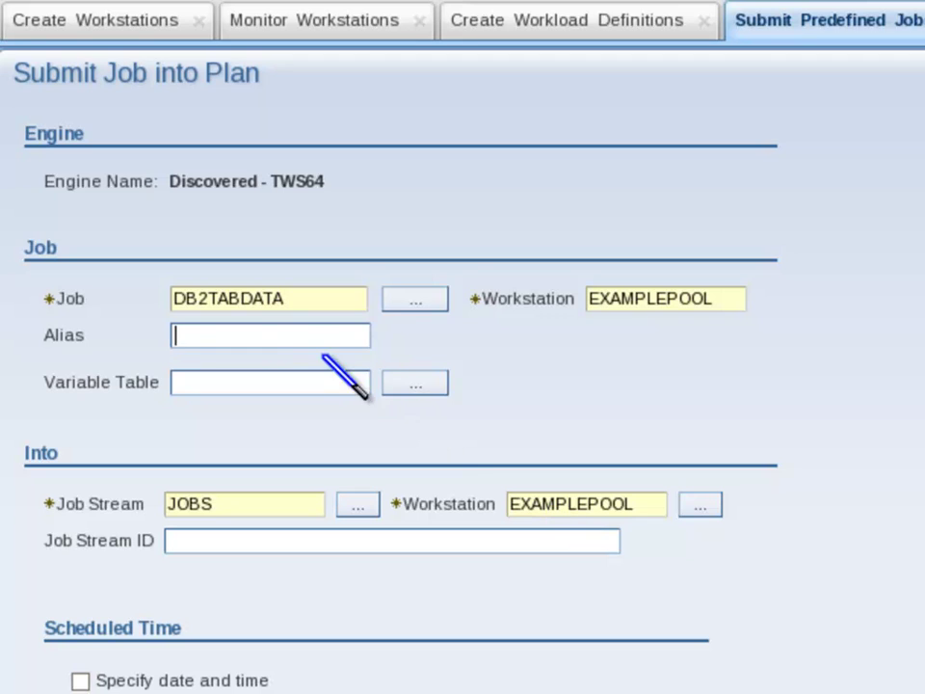
- Give the job the alias DB2TABDATA1 and submit it into the plan, closing the completion message
{"action": "type", "text": "DB"}
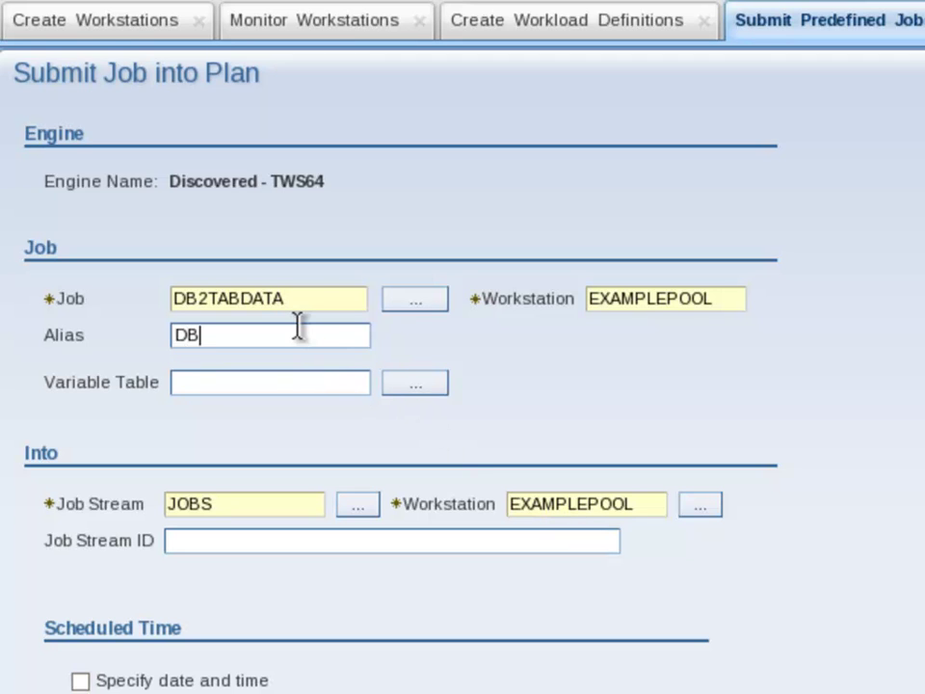
{"action": "type", "text": "2TABF"}
{"action": "key", "text": "BackSpace"}
{"action": "type", "text": "DAT"}
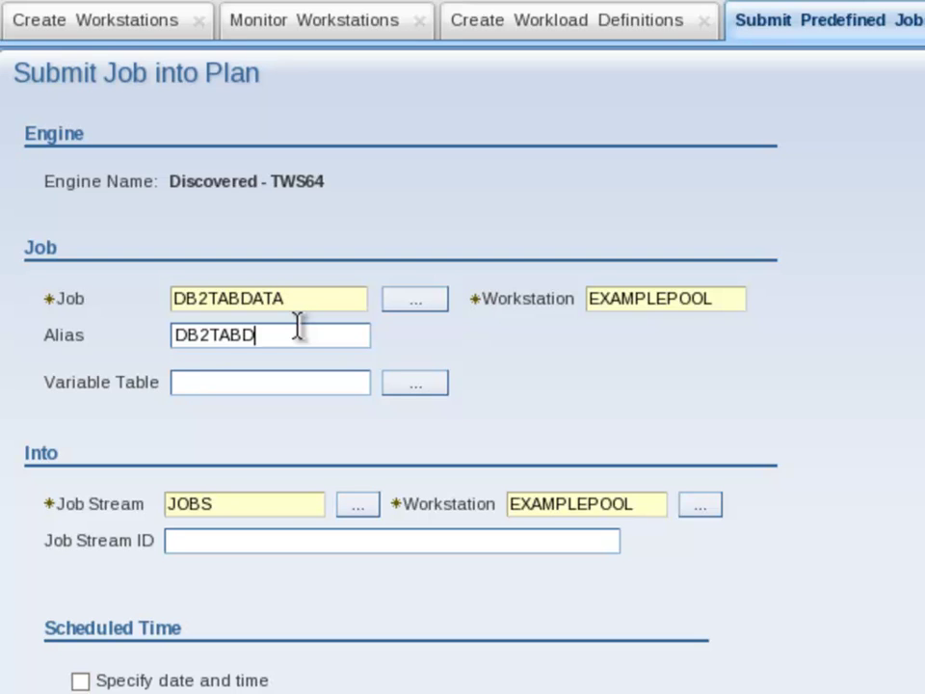
{"action": "type", "text": "A1"}
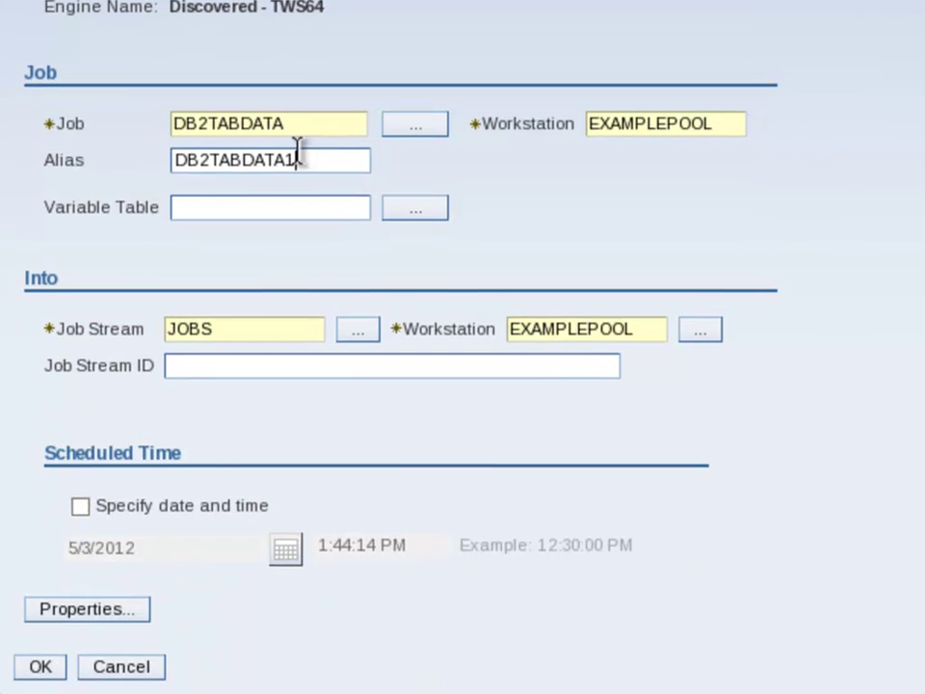
{"action": "left_click", "coordinate": [53, 668]}
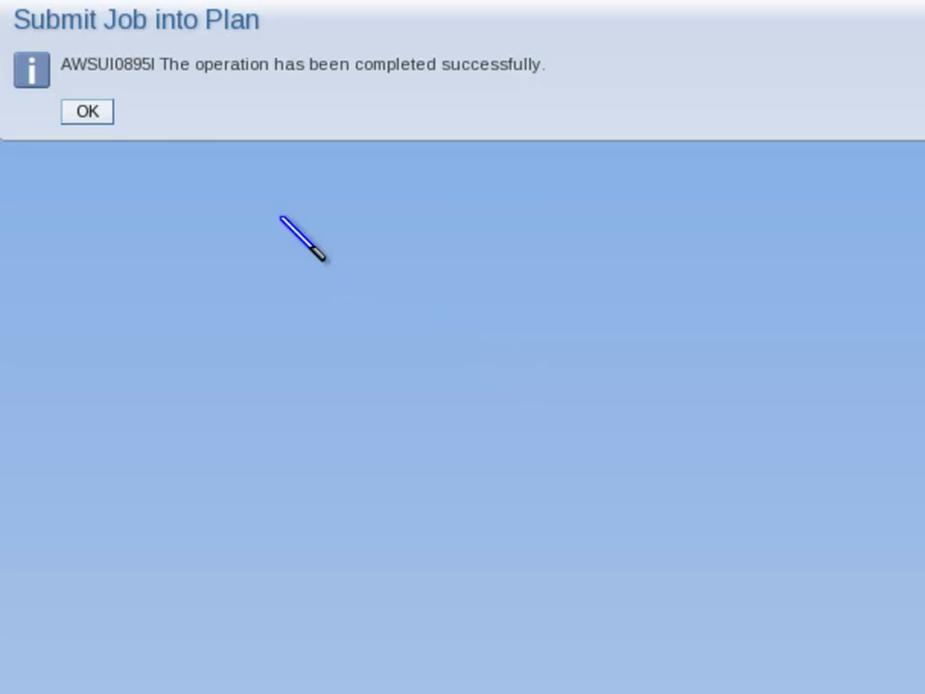
{"action": "left_click", "coordinate": [89, 112]}
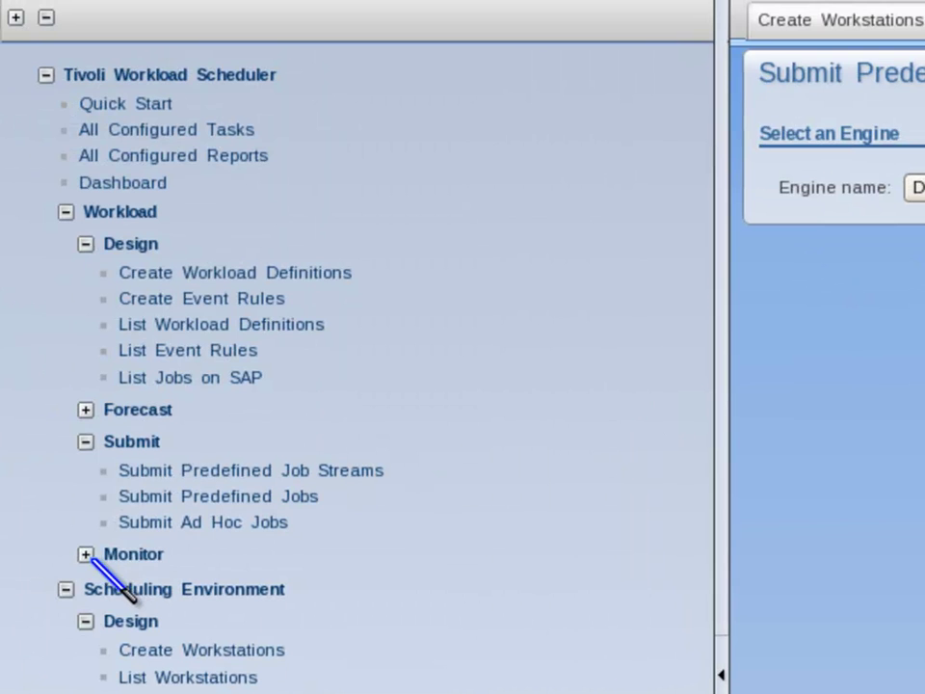
- List all distributed jobs in the plan using the predefined job monitoring task and the default engine connection settings
{"action": "left_click", "coordinate": [86, 556]}
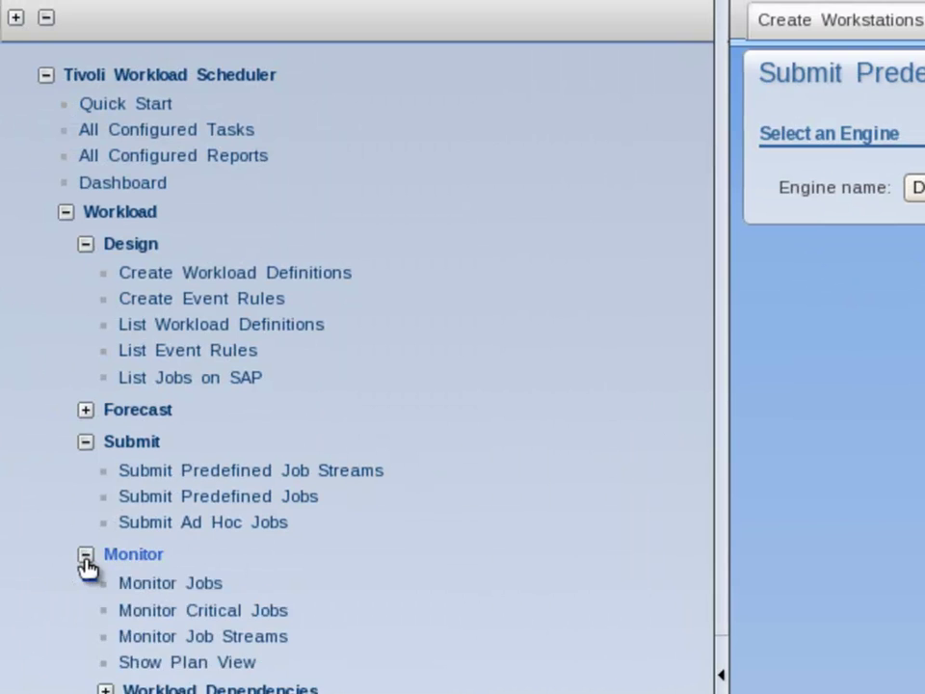
{"action": "left_click", "coordinate": [154, 592]}
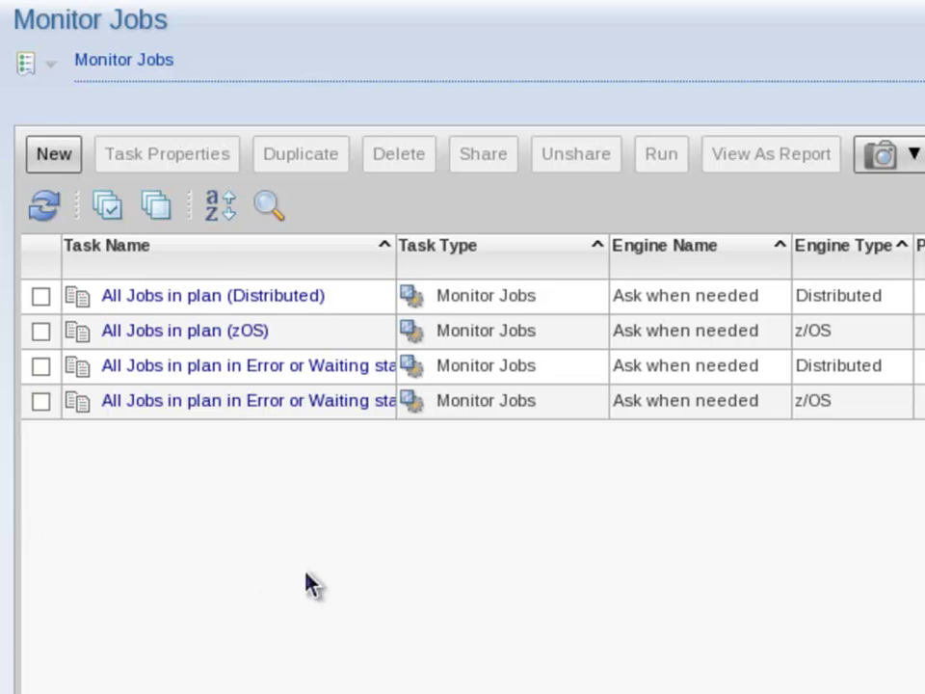
{"action": "left_click", "coordinate": [197, 301]}
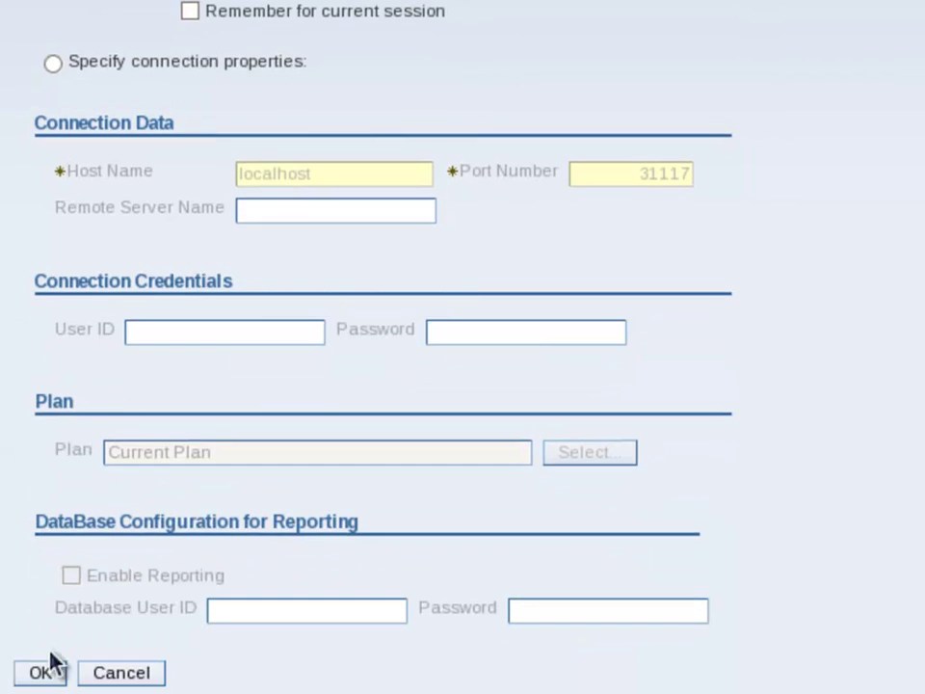
{"action": "left_click", "coordinate": [49, 674]}
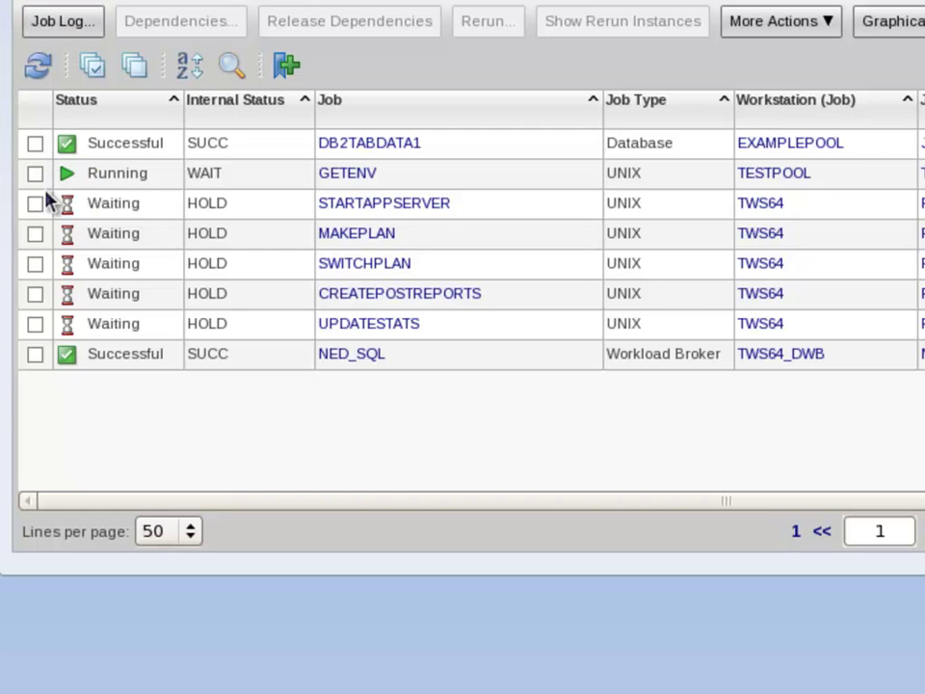
- Open the job log of DB2TABDATA1 and examine its SQL statement, the returned query rows and the agent that ran it
{"action": "left_click", "coordinate": [36, 145]}
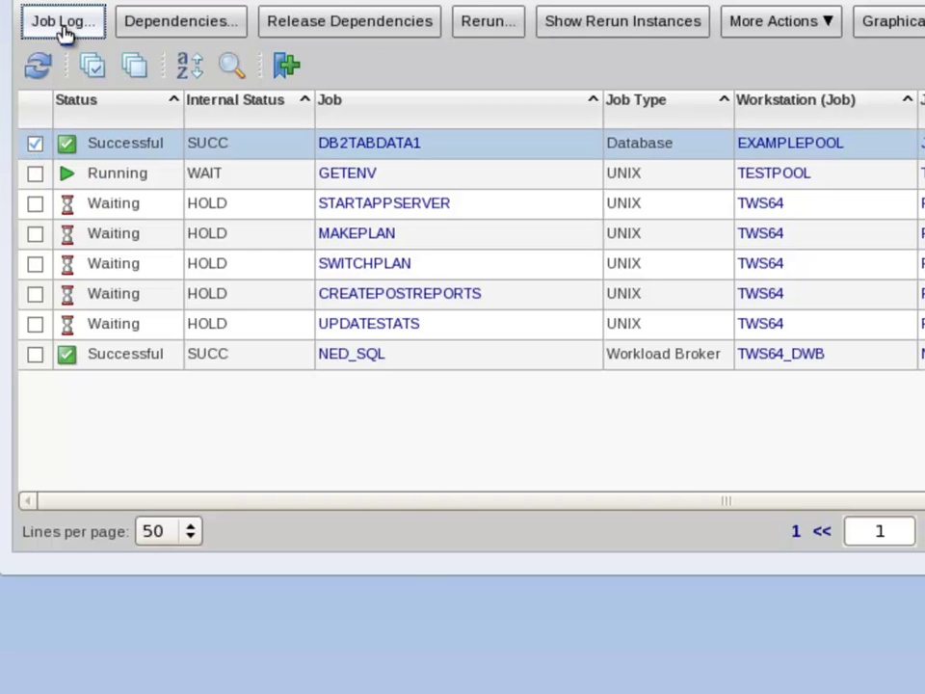
{"action": "left_click", "coordinate": [62, 25]}
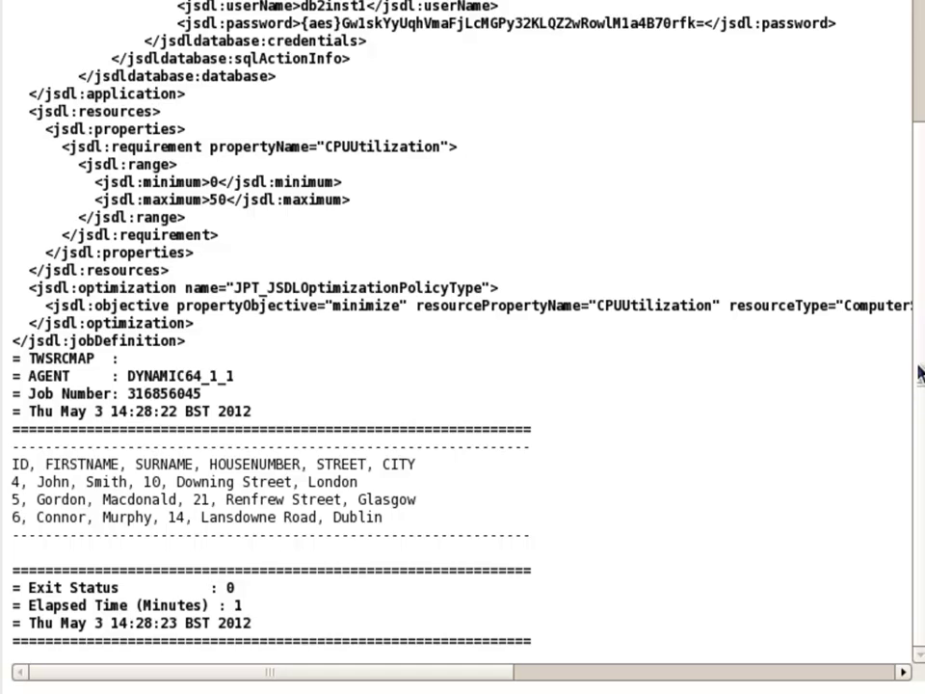
{"action": "left_click_drag", "start_coordinate": [921, 374], "coordinate": [902, 190]}
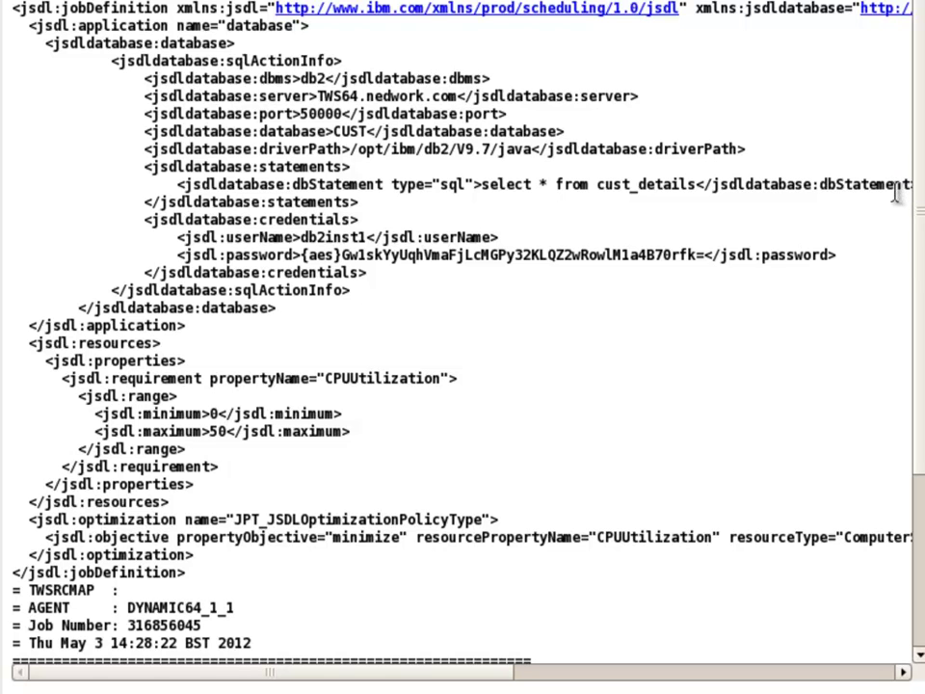
{"action": "scroll", "coordinate": [915, 295], "scroll_direction": "down", "scroll_amount": 5}
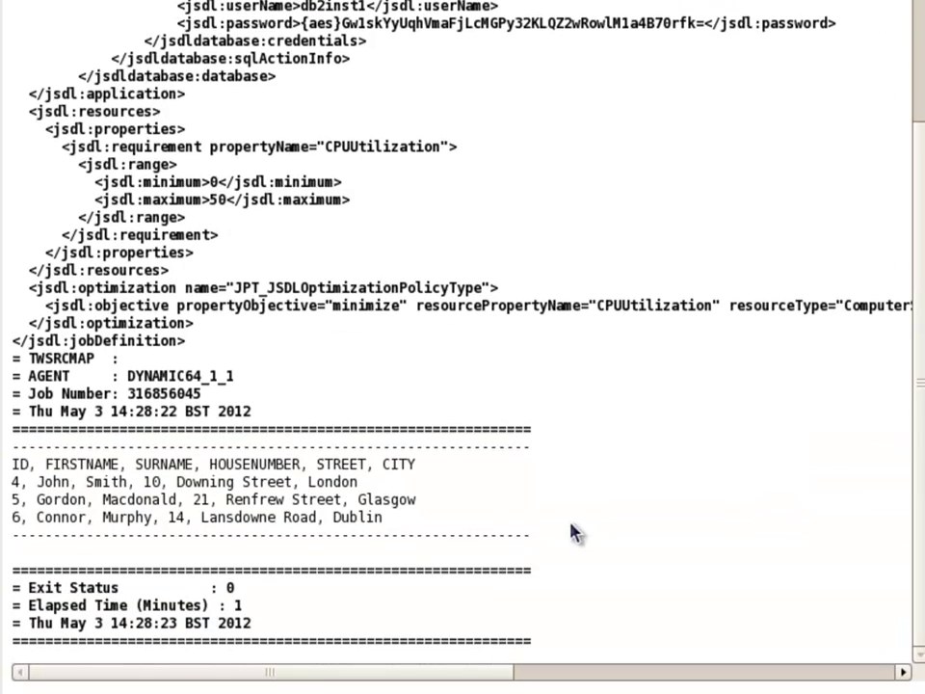
{"action": "left_click_drag", "start_coordinate": [552, 545], "coordinate": [5, 448]}
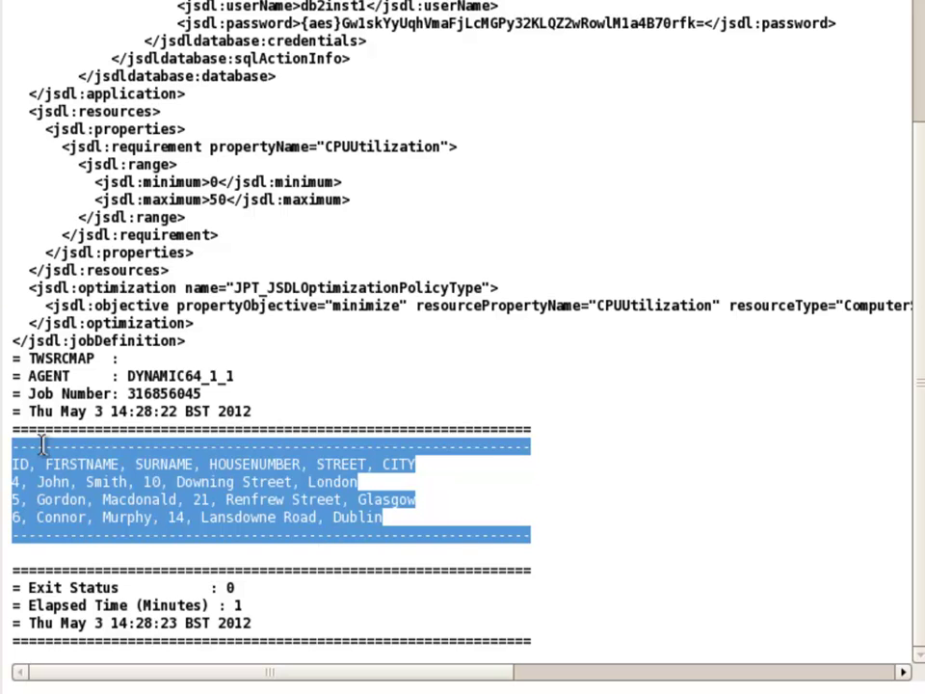
{"action": "left_click", "coordinate": [236, 378]}
{"action": "left_click_drag", "start_coordinate": [236, 378], "coordinate": [29, 375]}
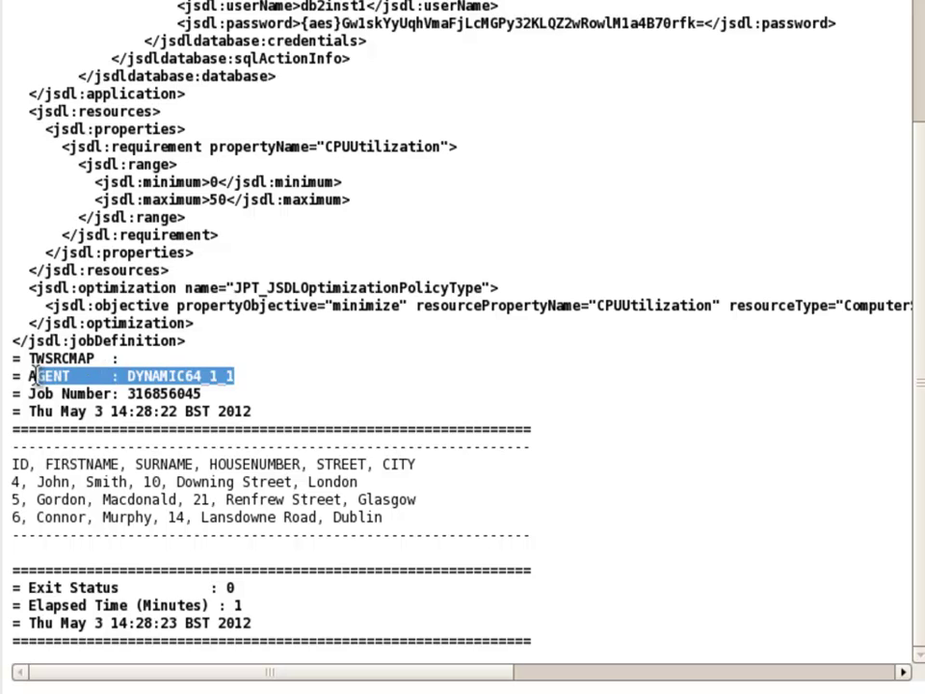